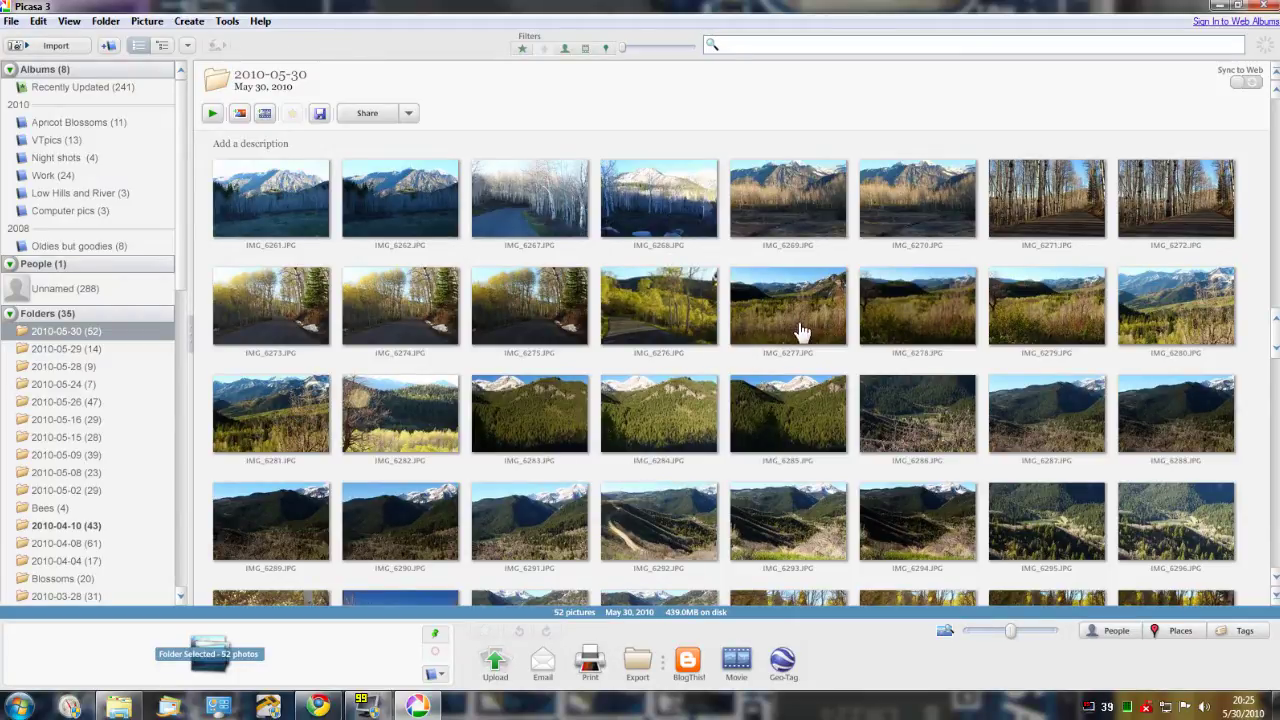
Open IMG_6278 for editing and browse the crop aspect ratios, cancelling without cropping.
{"action": "double_click", "coordinate": [910, 322]}
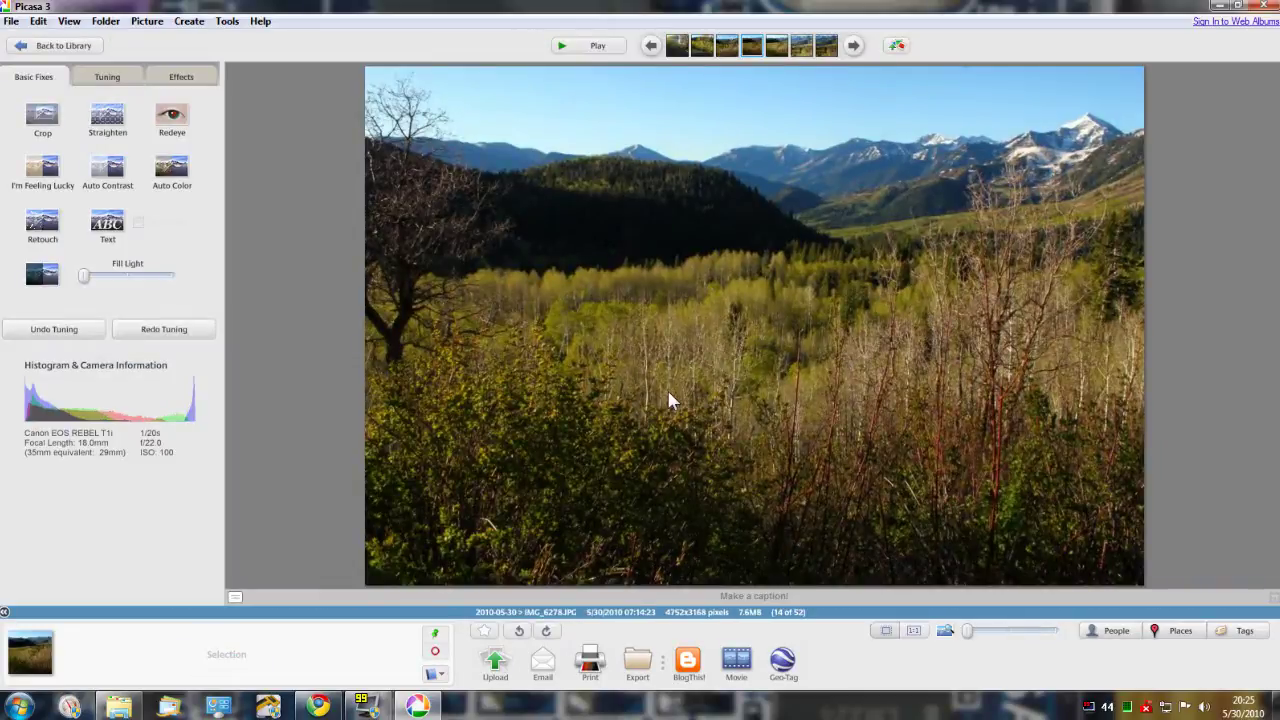
{"action": "left_click", "coordinate": [44, 120]}
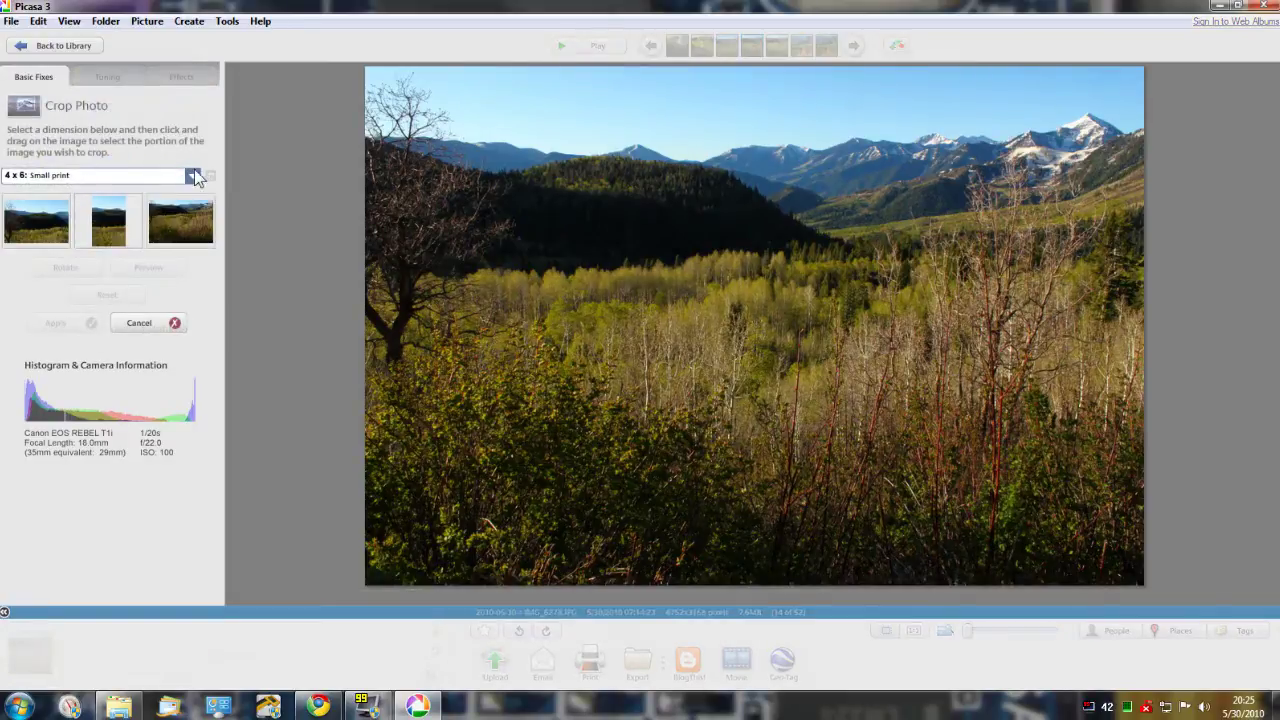
{"action": "left_click", "coordinate": [196, 176]}
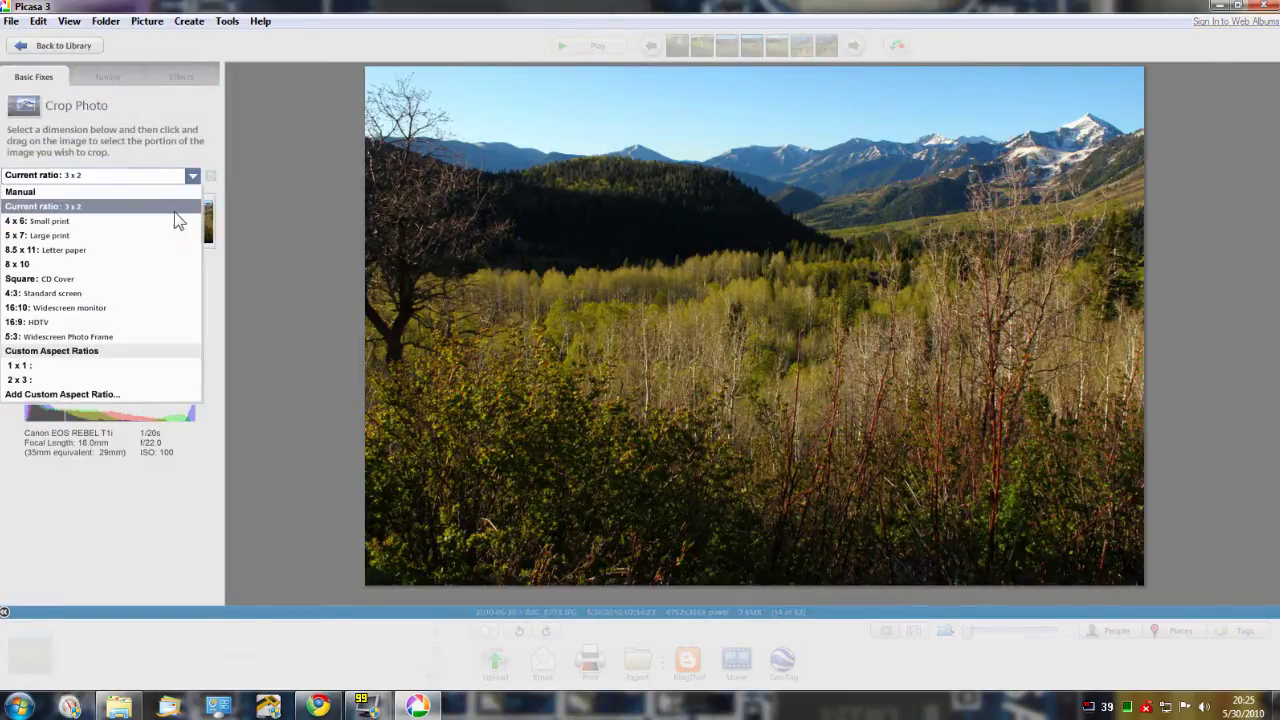
{"action": "key", "text": "Down"}
{"action": "key", "text": "Down"}
{"action": "key", "text": "Down"}
{"action": "key", "text": "Down"}
{"action": "key", "text": "Down"}
{"action": "key", "text": "Down"}
{"action": "key", "text": "Down"}
{"action": "key", "text": "Down"}
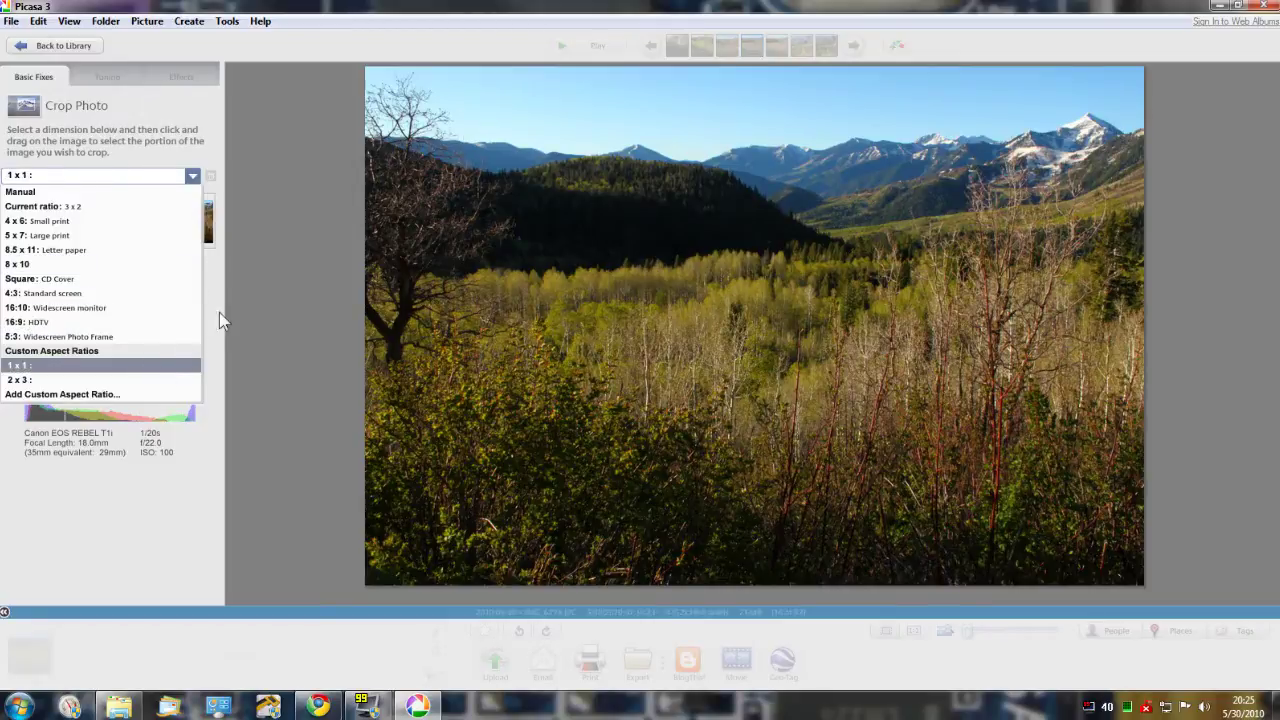
{"action": "left_click", "coordinate": [211, 296]}
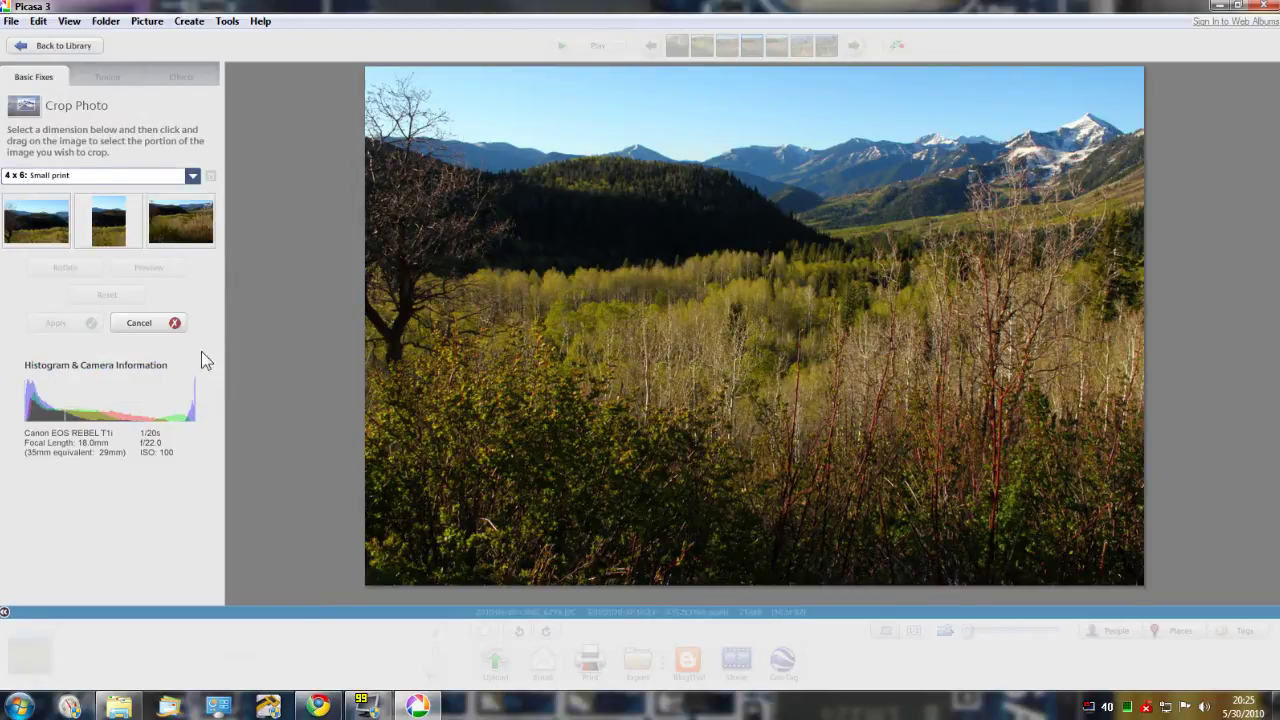
{"action": "left_click", "coordinate": [141, 329]}
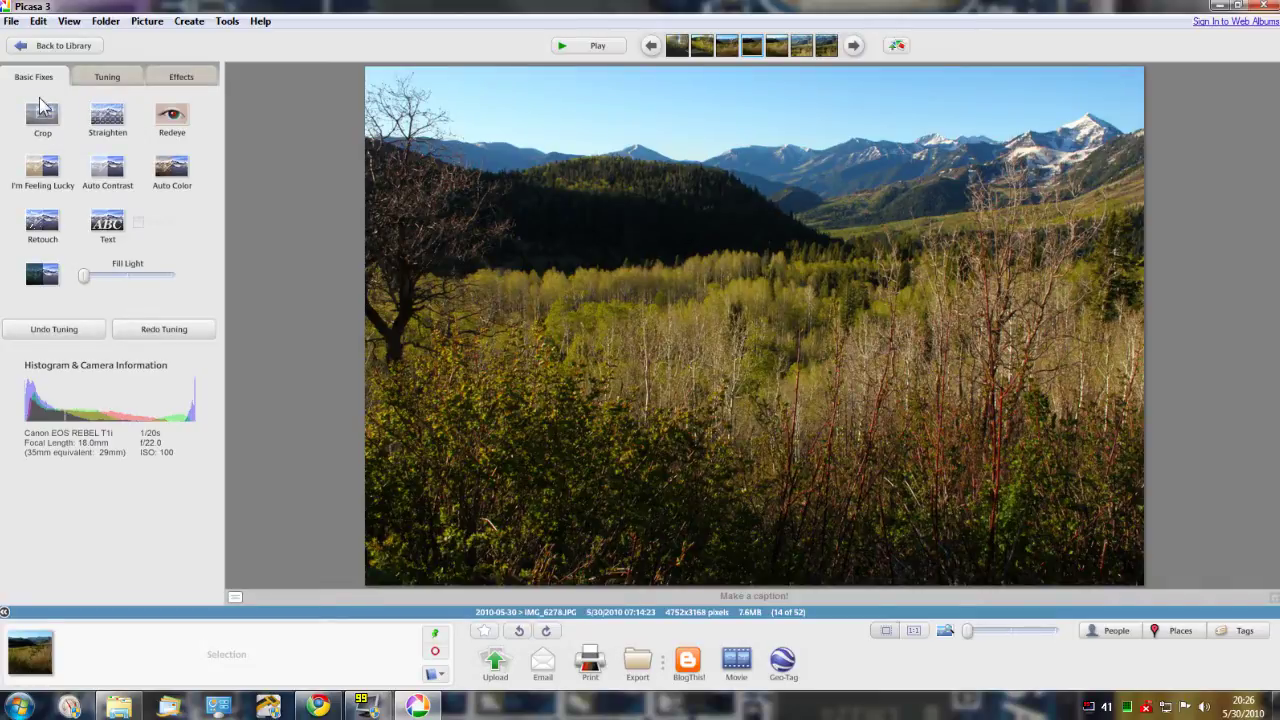
{"action": "left_click", "coordinate": [107, 118]}
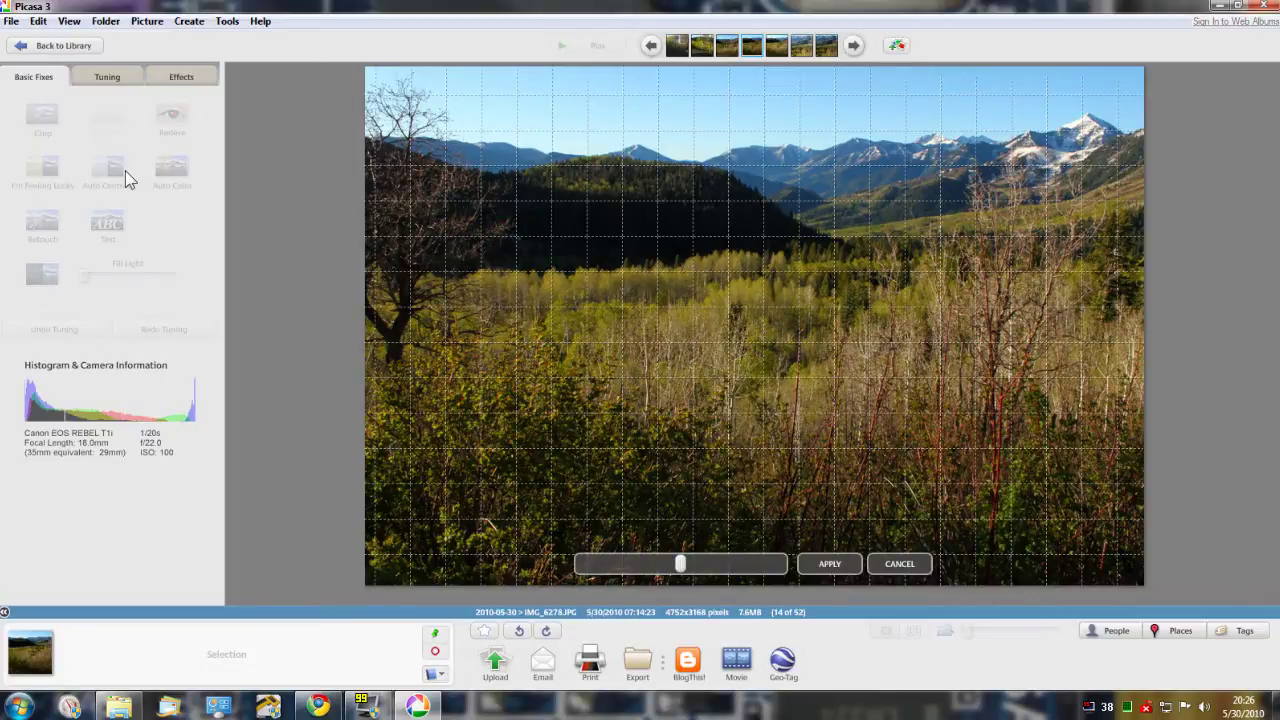
{"action": "mouse_move", "coordinate": [680, 564]}
{"action": "left_mouse_down"}
{"action": "mouse_move", "coordinate": [632, 566]}
{"action": "mouse_move", "coordinate": [707, 567]}
{"action": "mouse_move", "coordinate": [686, 565]}
{"action": "left_mouse_up"}
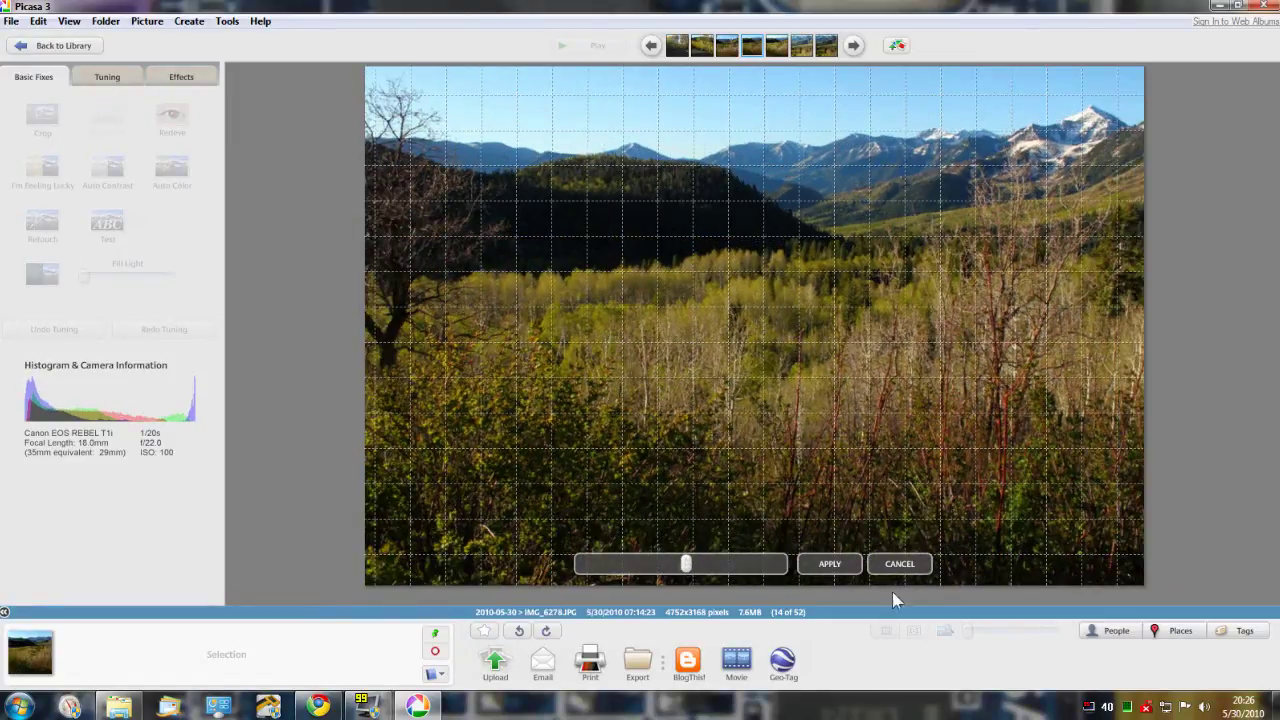
{"action": "left_click", "coordinate": [900, 564]}
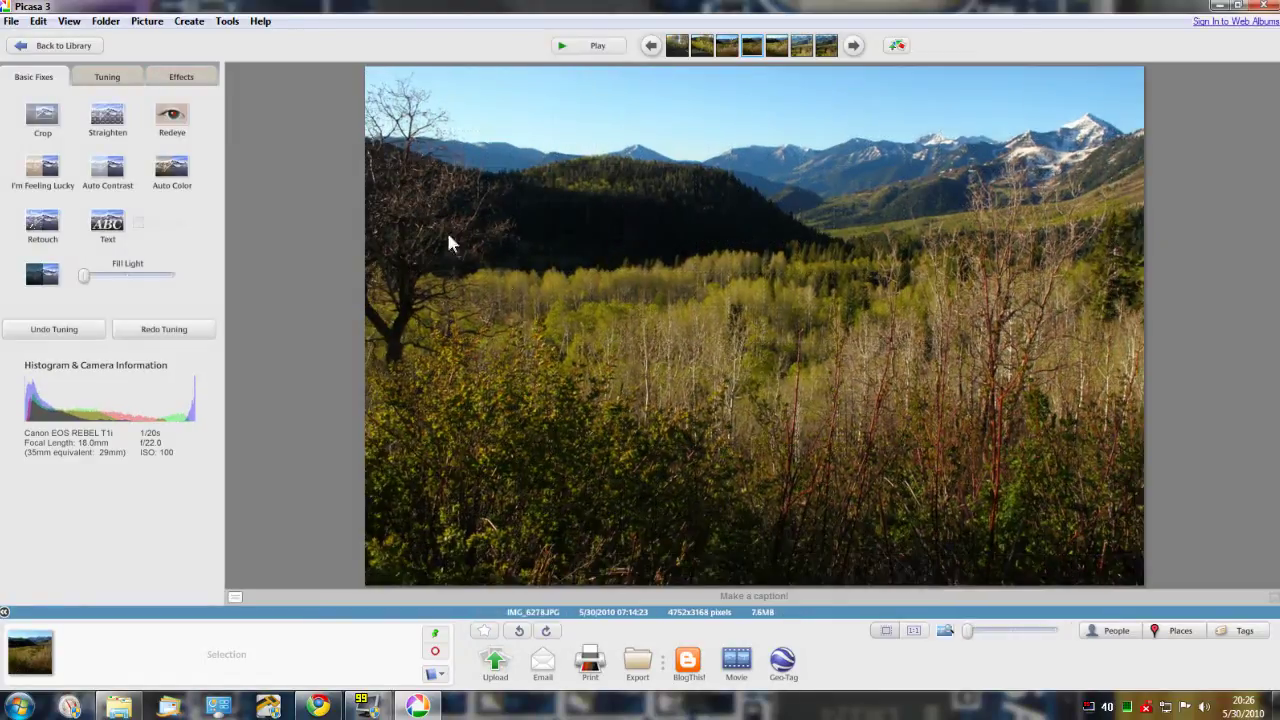
Leave Retouch without patching any blemishes and show the Tuning adjustments for IMG_6278.
{"action": "left_click", "coordinate": [40, 228]}
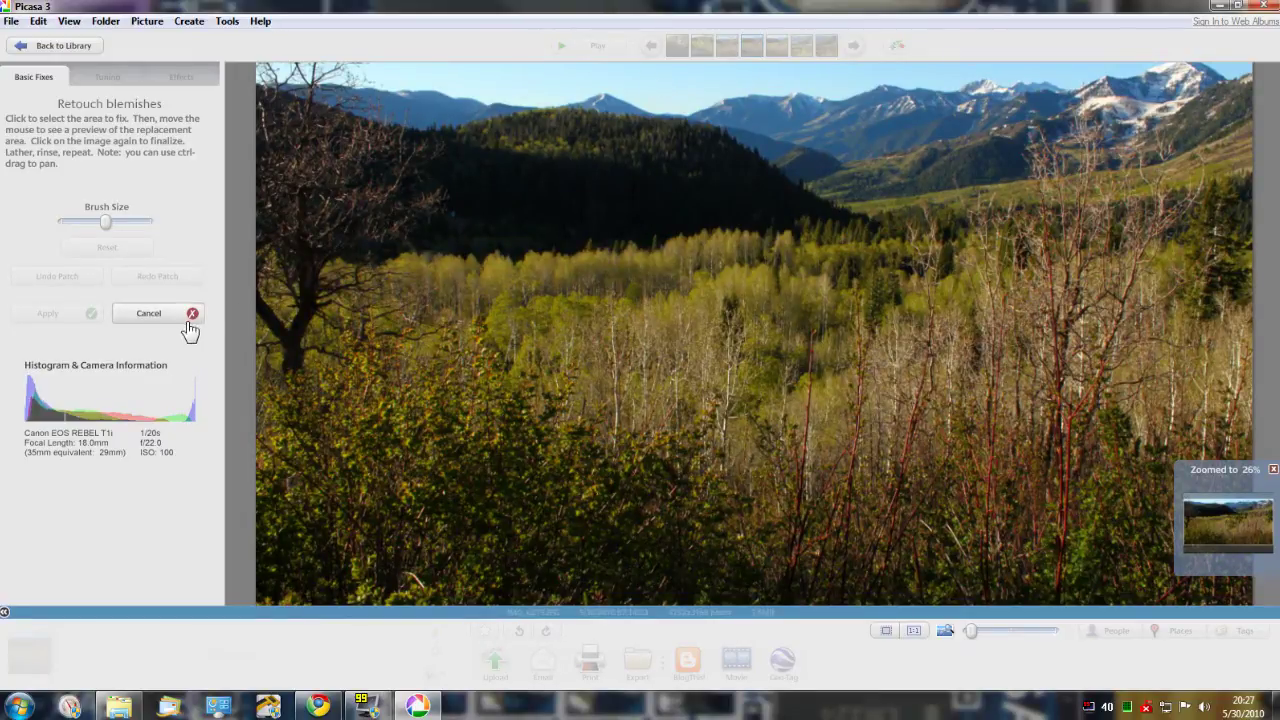
{"action": "left_click", "coordinate": [148, 314]}
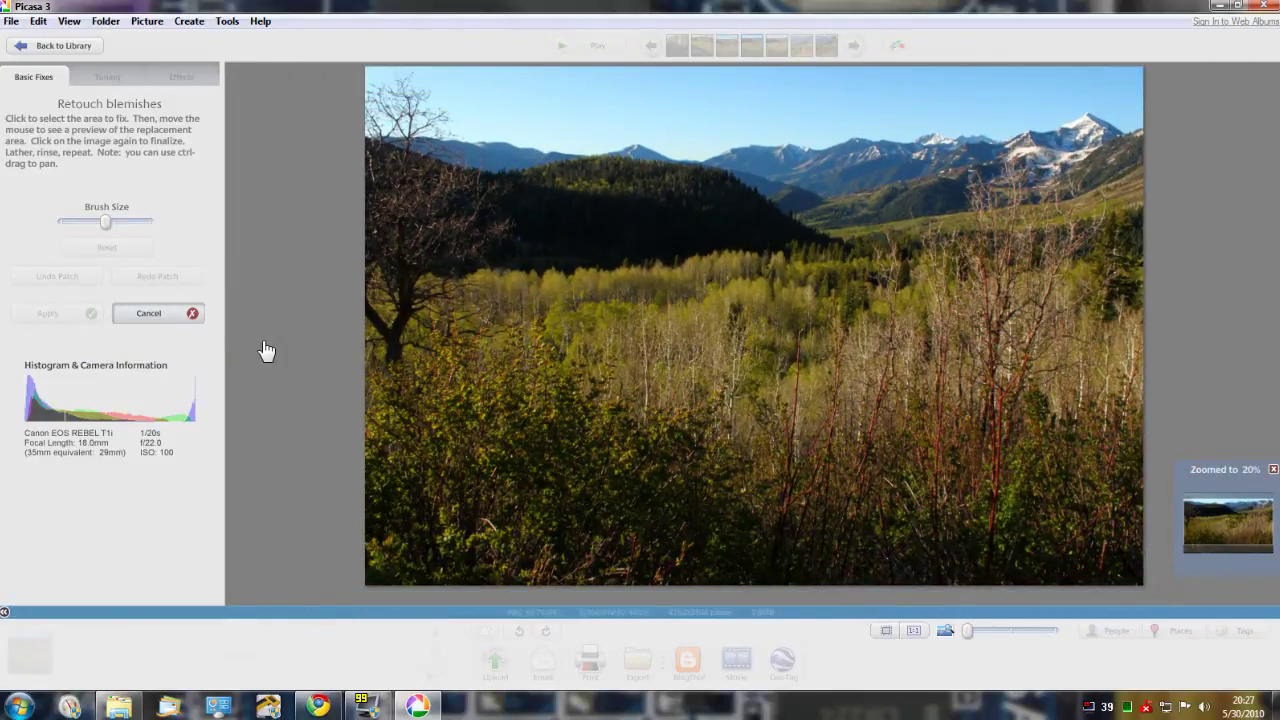
{"action": "left_click", "coordinate": [108, 79]}
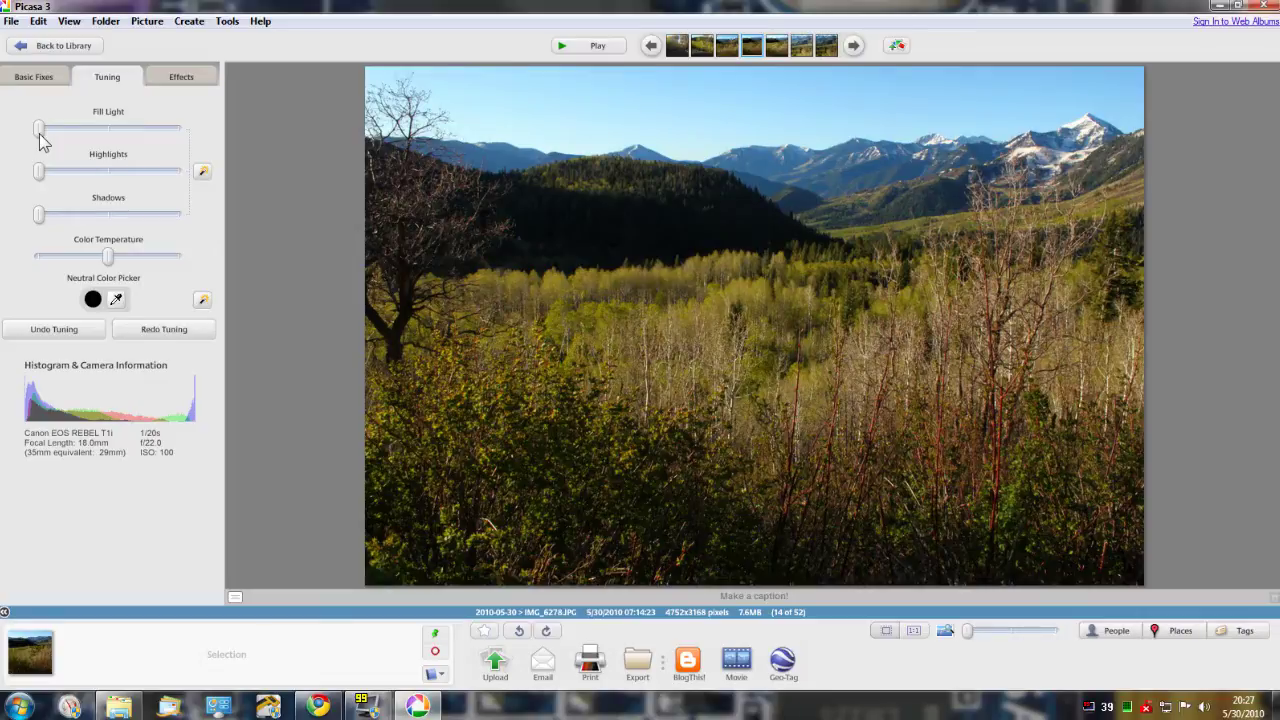
{"action": "left_click_drag", "start_coordinate": [42, 130], "coordinate": [38, 171]}
{"action": "mouse_move", "coordinate": [40, 217]}
{"action": "left_mouse_down"}
{"action": "mouse_move", "coordinate": [86, 217]}
{"action": "mouse_move", "coordinate": [40, 229]}
{"action": "left_mouse_up"}
Try the Saturation effect's Amount slider on IMG_6278, then cancel it.
{"action": "left_click", "coordinate": [179, 77]}
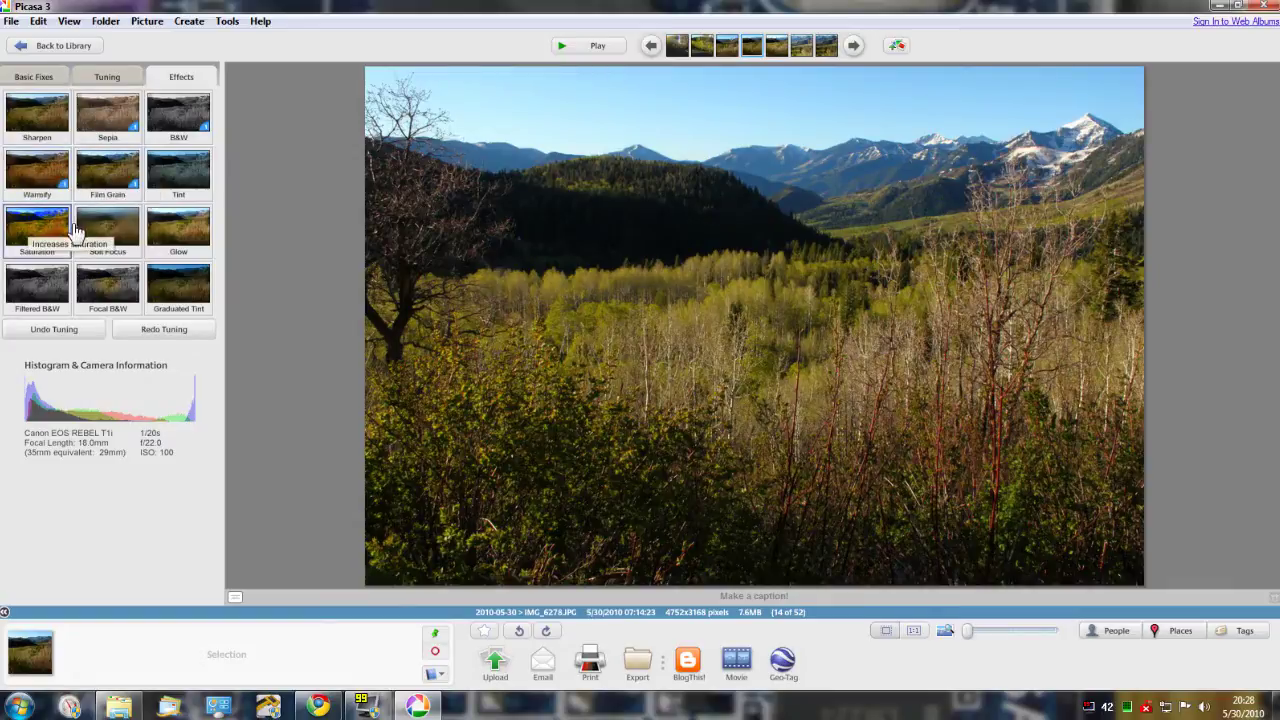
{"action": "left_click", "coordinate": [40, 230]}
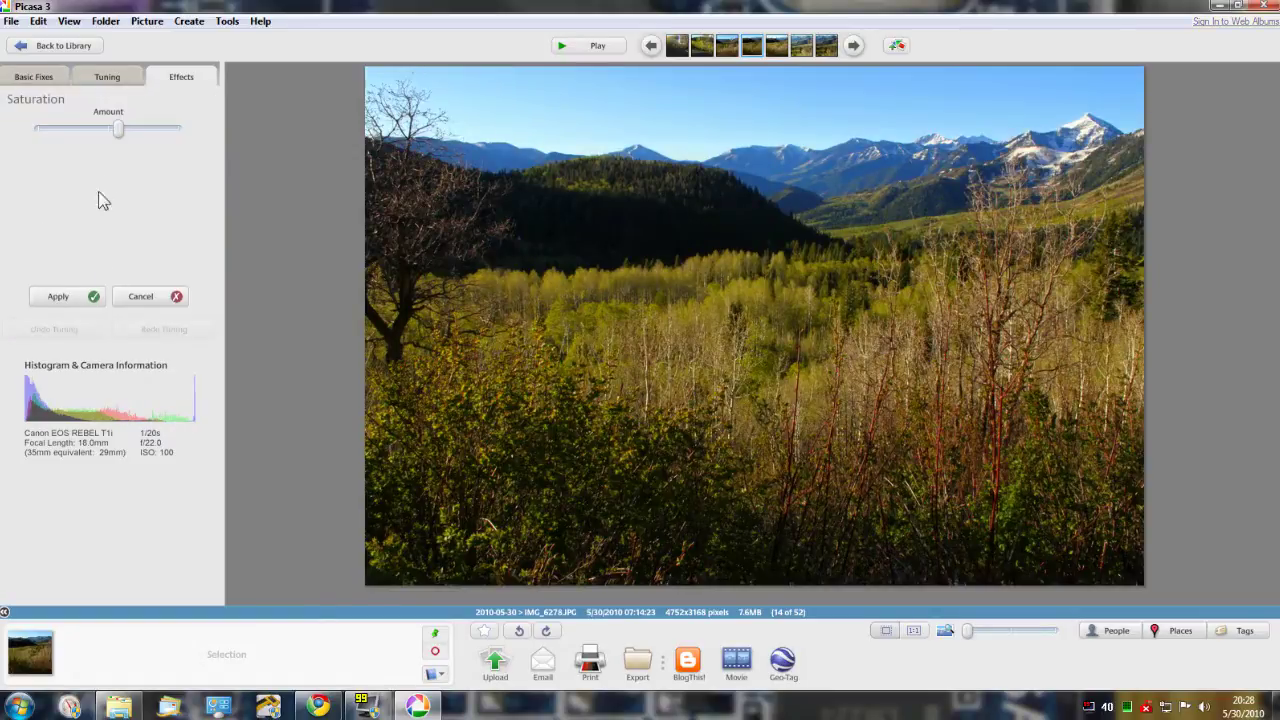
{"action": "mouse_move", "coordinate": [127, 126]}
{"action": "left_mouse_down"}
{"action": "mouse_move", "coordinate": [154, 128]}
{"action": "mouse_move", "coordinate": [86, 129]}
{"action": "mouse_move", "coordinate": [124, 129]}
{"action": "left_mouse_up"}
{"action": "left_click", "coordinate": [130, 297]}
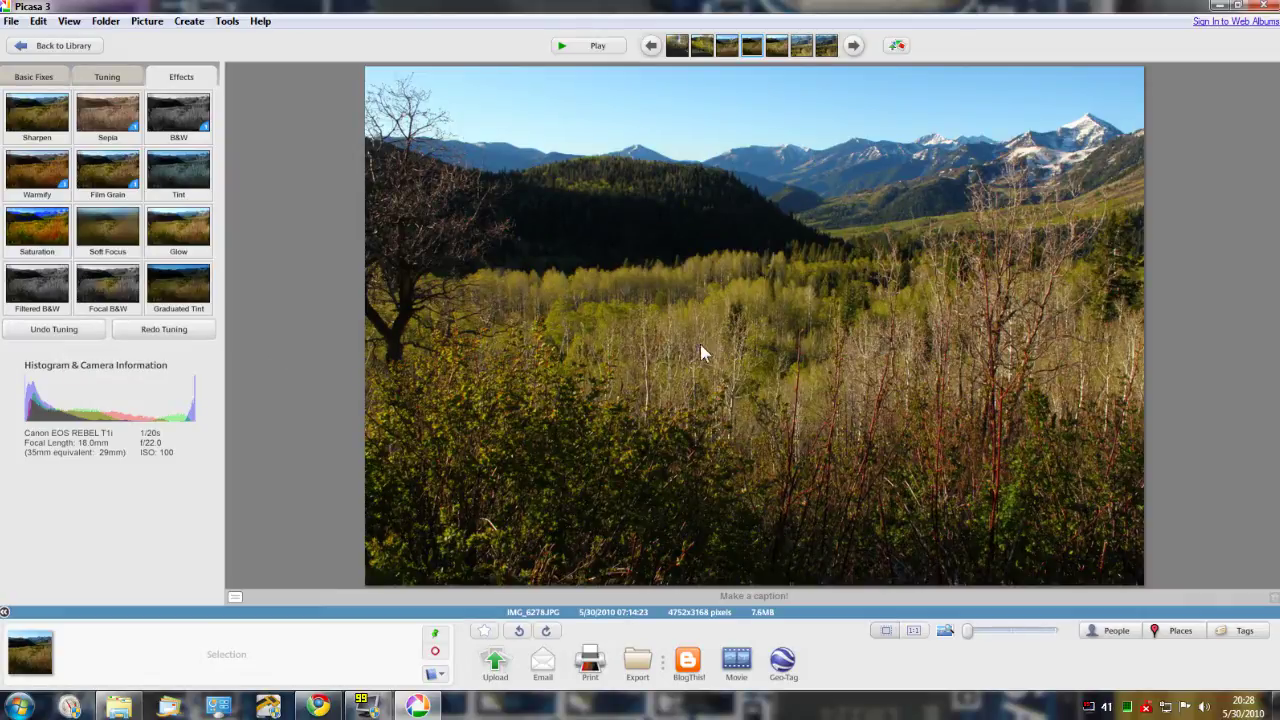
{"action": "left_click", "coordinate": [780, 338]}
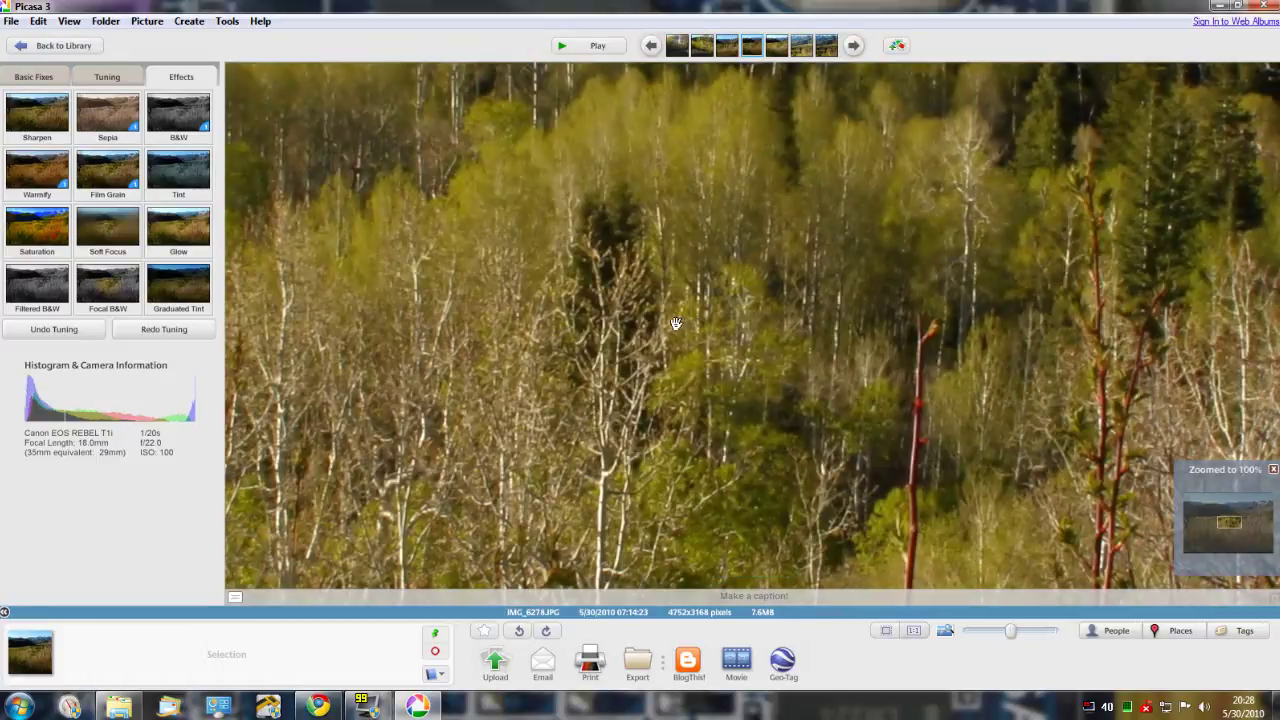
{"action": "left_click_drag", "start_coordinate": [606, 276], "coordinate": [881, 475]}
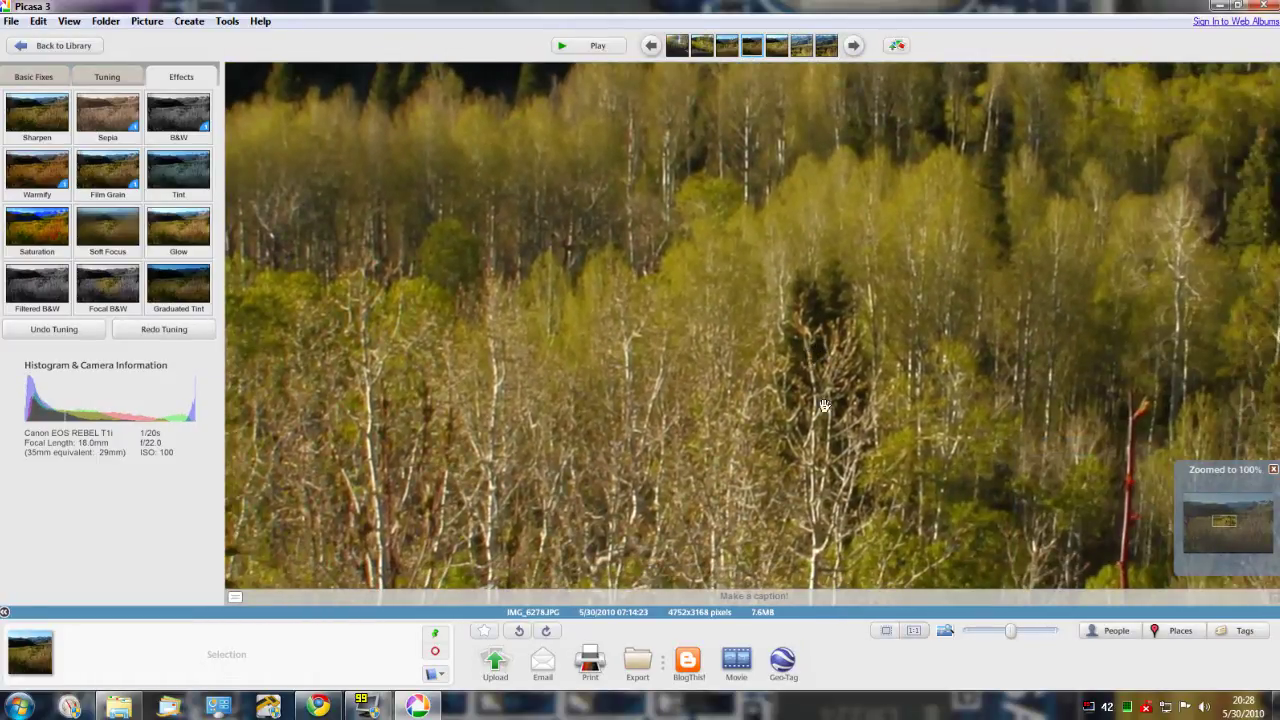
{"action": "left_click_drag", "start_coordinate": [824, 405], "coordinate": [655, 178]}
{"action": "left_click_drag", "start_coordinate": [615, 390], "coordinate": [768, 299]}
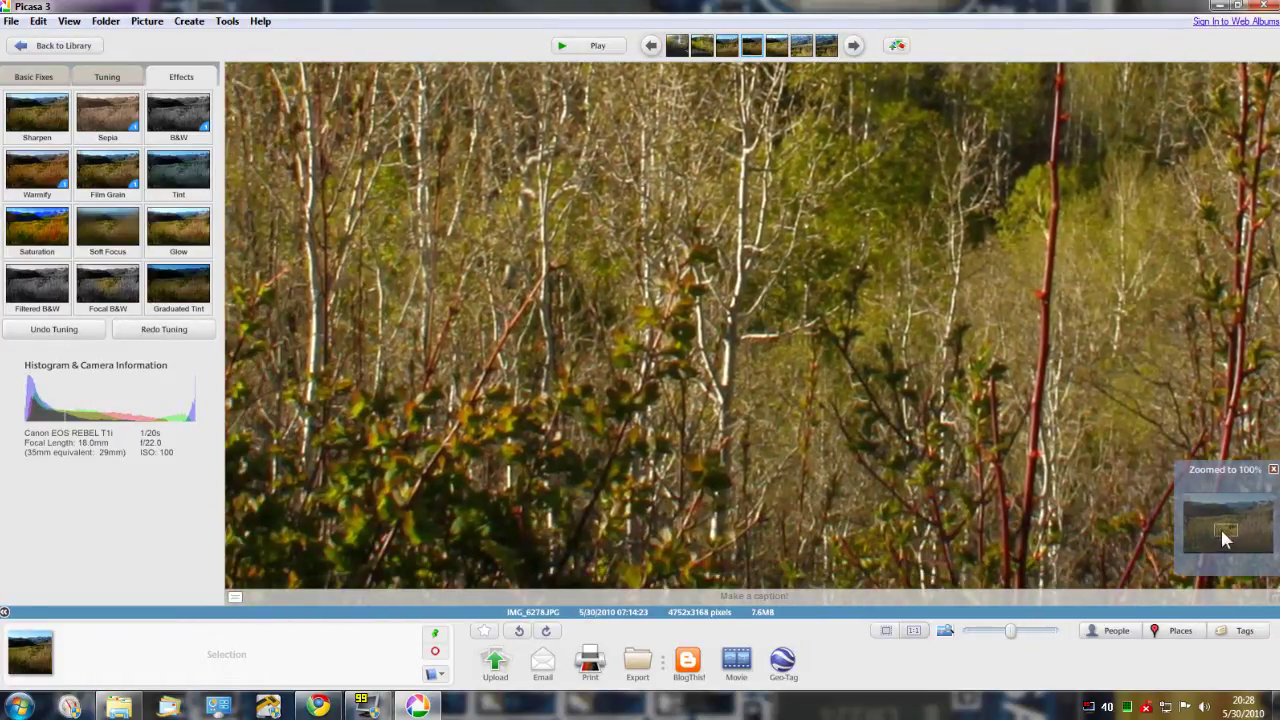
{"action": "mouse_move", "coordinate": [1228, 537]}
{"action": "left_mouse_down"}
{"action": "mouse_move", "coordinate": [1240, 515]}
{"action": "mouse_move", "coordinate": [1193, 506]}
{"action": "mouse_move", "coordinate": [1225, 529]}
{"action": "mouse_move", "coordinate": [1272, 518]}
{"action": "mouse_move", "coordinate": [1250, 510]}
{"action": "mouse_move", "coordinate": [1213, 540]}
{"action": "mouse_move", "coordinate": [1228, 521]}
{"action": "mouse_move", "coordinate": [1225, 536]}
{"action": "left_mouse_up"}
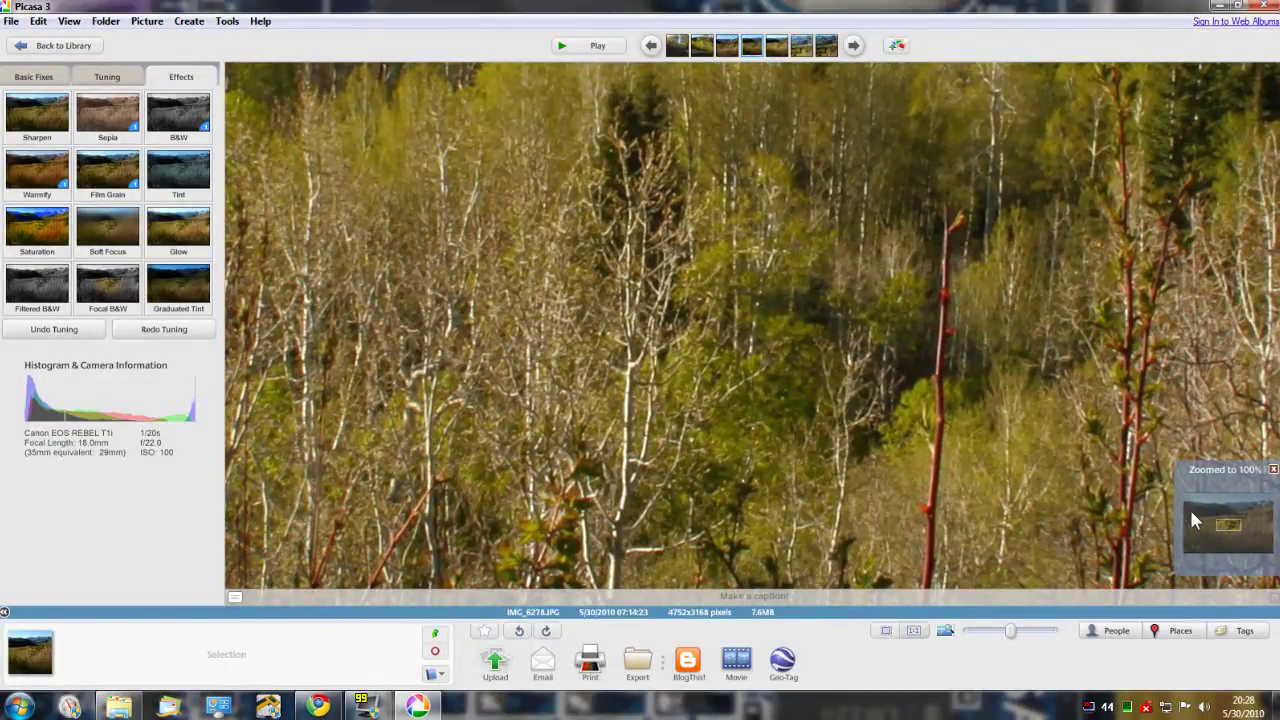
{"action": "left_click", "coordinate": [747, 356]}
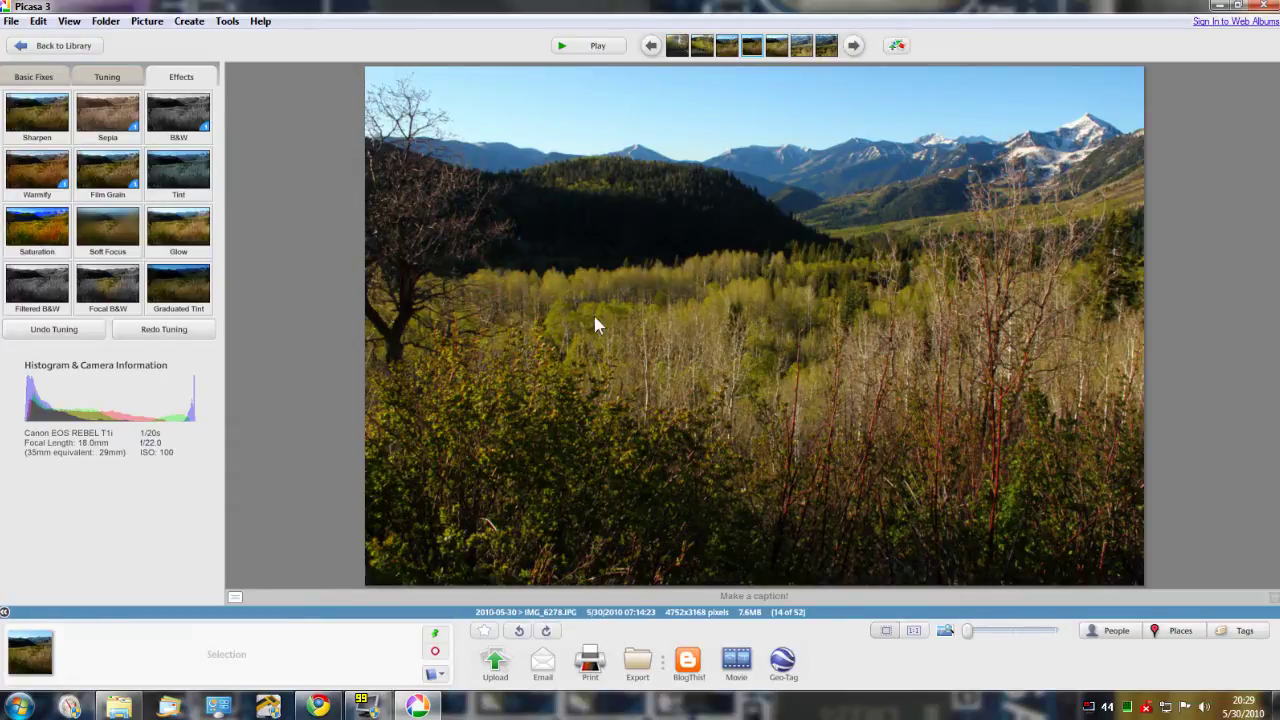
Return to the library grid, briefly selecting IMG_6275 to IMG_6277 before clearing the selection.
{"action": "left_click", "coordinate": [52, 46]}
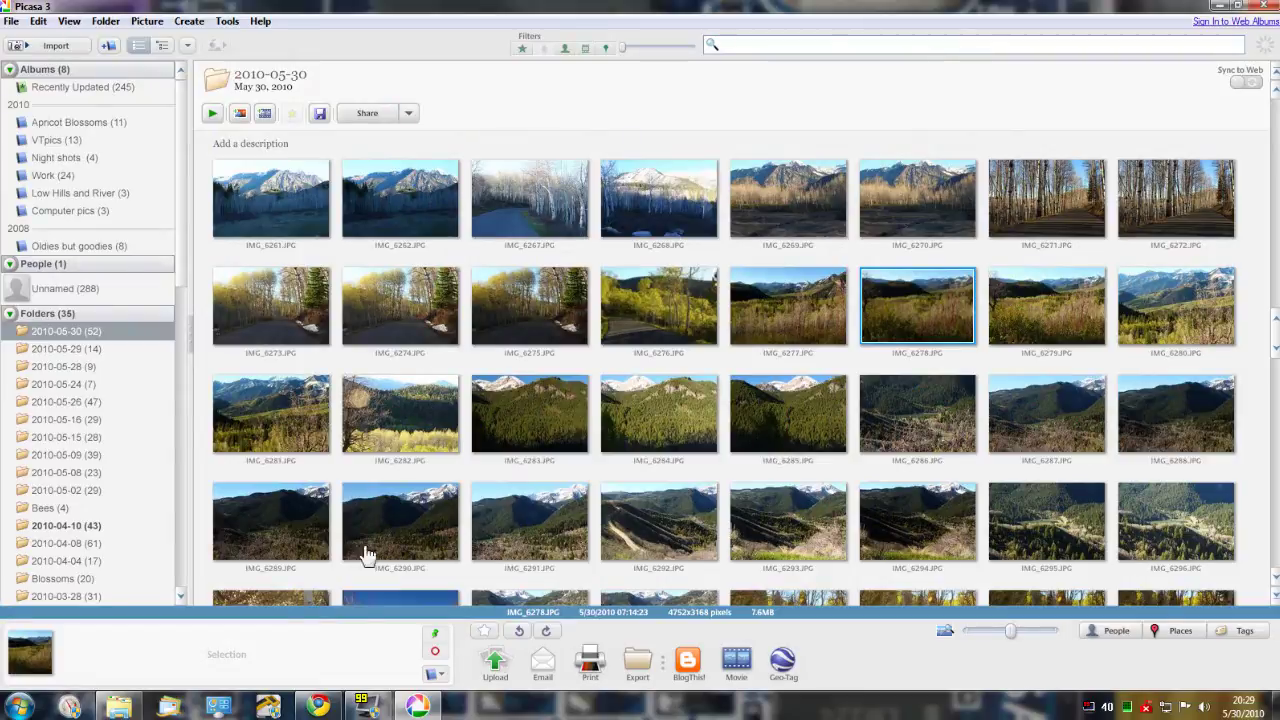
{"action": "left_click", "coordinate": [543, 327], "text": "ctrl"}
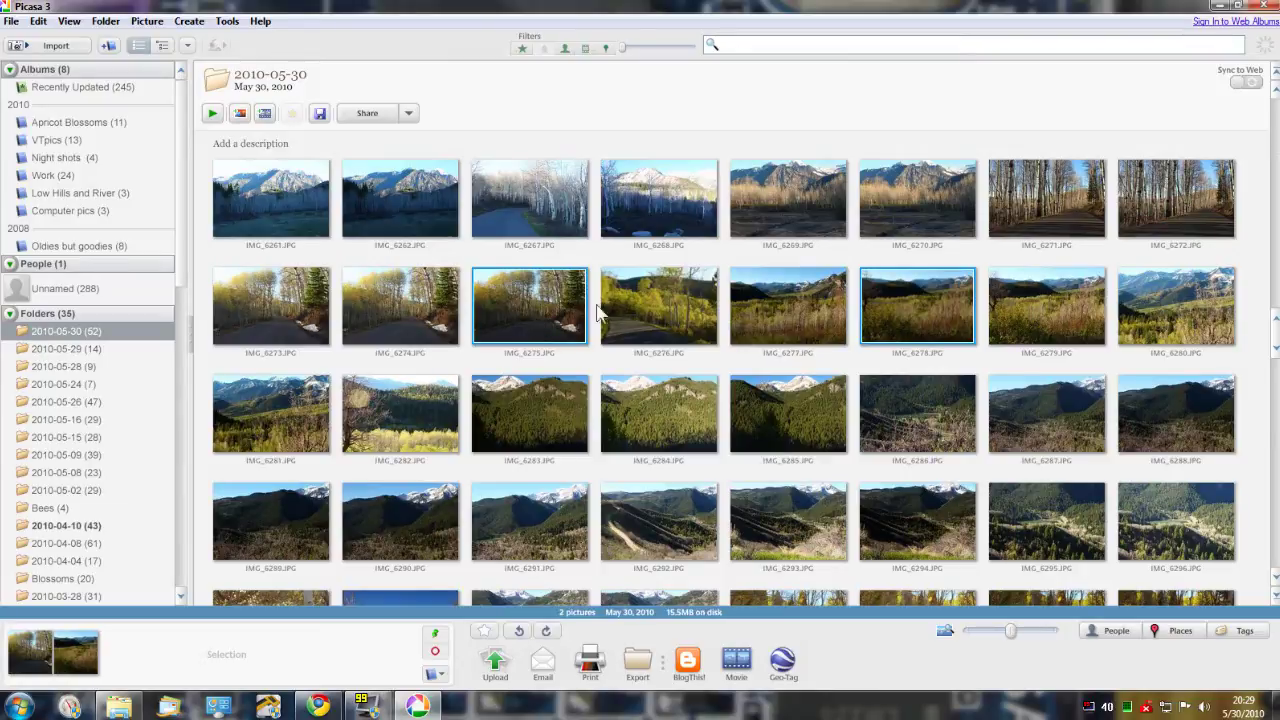
{"action": "left_click", "coordinate": [630, 306], "text": "ctrl"}
{"action": "left_click", "coordinate": [780, 322], "text": "ctrl"}
{"action": "left_click", "coordinate": [855, 318]}
Select the five photos IMG_6282 to IMG_6286 and open Export to Folder for them.
{"action": "left_click", "coordinate": [800, 430], "text": "ctrl"}
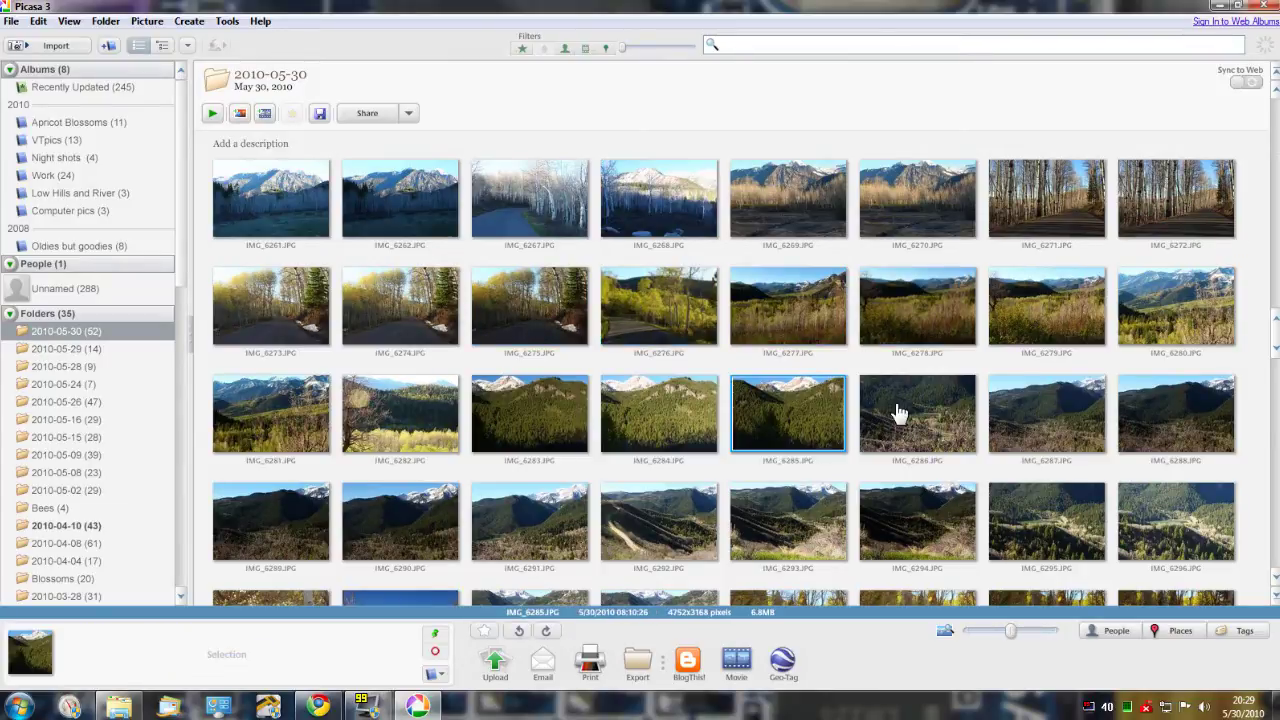
{"action": "left_click", "coordinate": [900, 414], "text": "ctrl"}
{"action": "left_click", "coordinate": [654, 418], "text": "ctrl"}
{"action": "left_click", "coordinate": [490, 420], "text": "ctrl"}
{"action": "left_click", "coordinate": [440, 424], "text": "ctrl"}
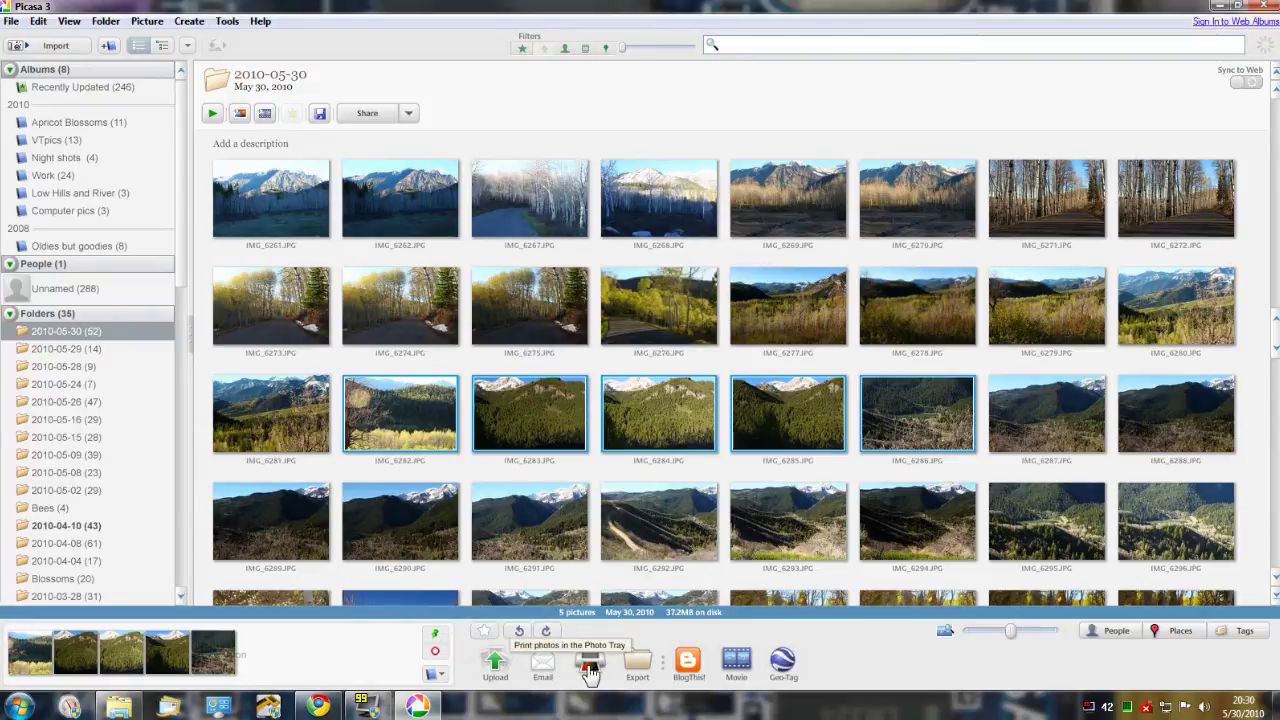
{"action": "left_click", "coordinate": [640, 676]}
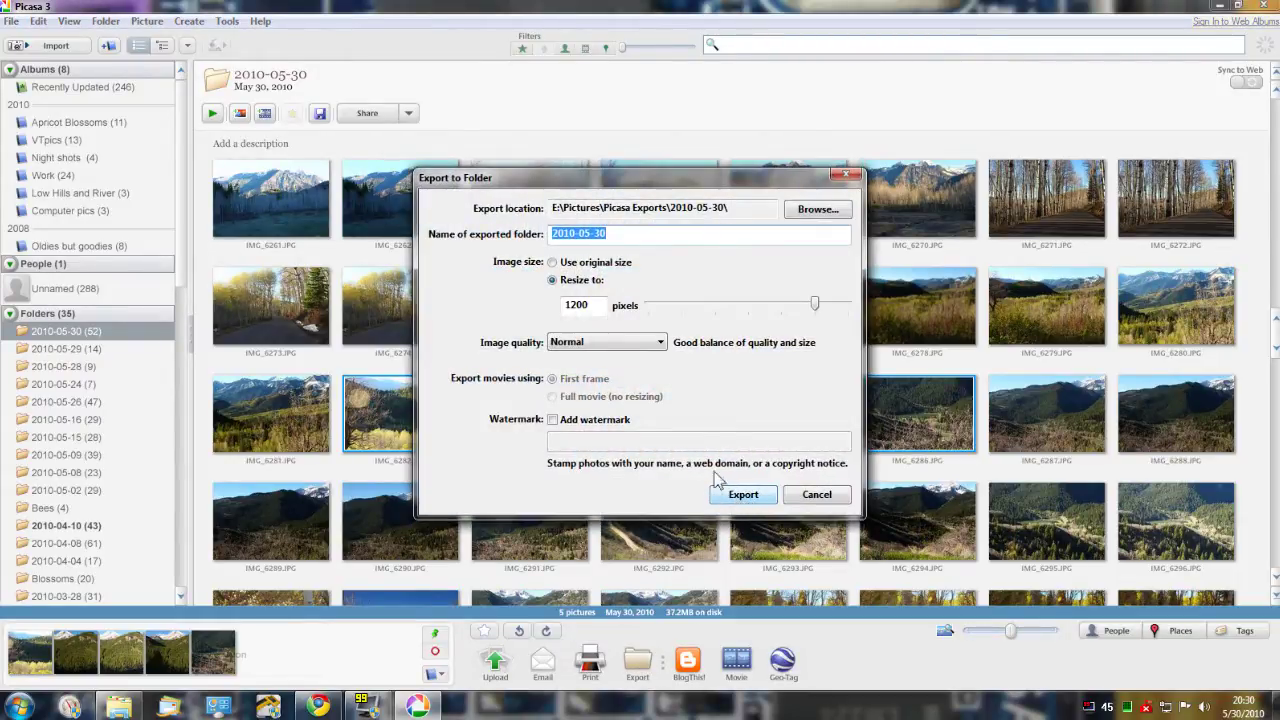
{"action": "left_click", "coordinate": [817, 308]}
{"action": "mouse_move", "coordinate": [817, 308]}
{"action": "left_mouse_down"}
{"action": "mouse_move", "coordinate": [679, 310]}
{"action": "mouse_move", "coordinate": [848, 308]}
{"action": "mouse_move", "coordinate": [706, 314]}
{"action": "mouse_move", "coordinate": [848, 308]}
{"action": "mouse_move", "coordinate": [812, 318]}
{"action": "left_mouse_up"}
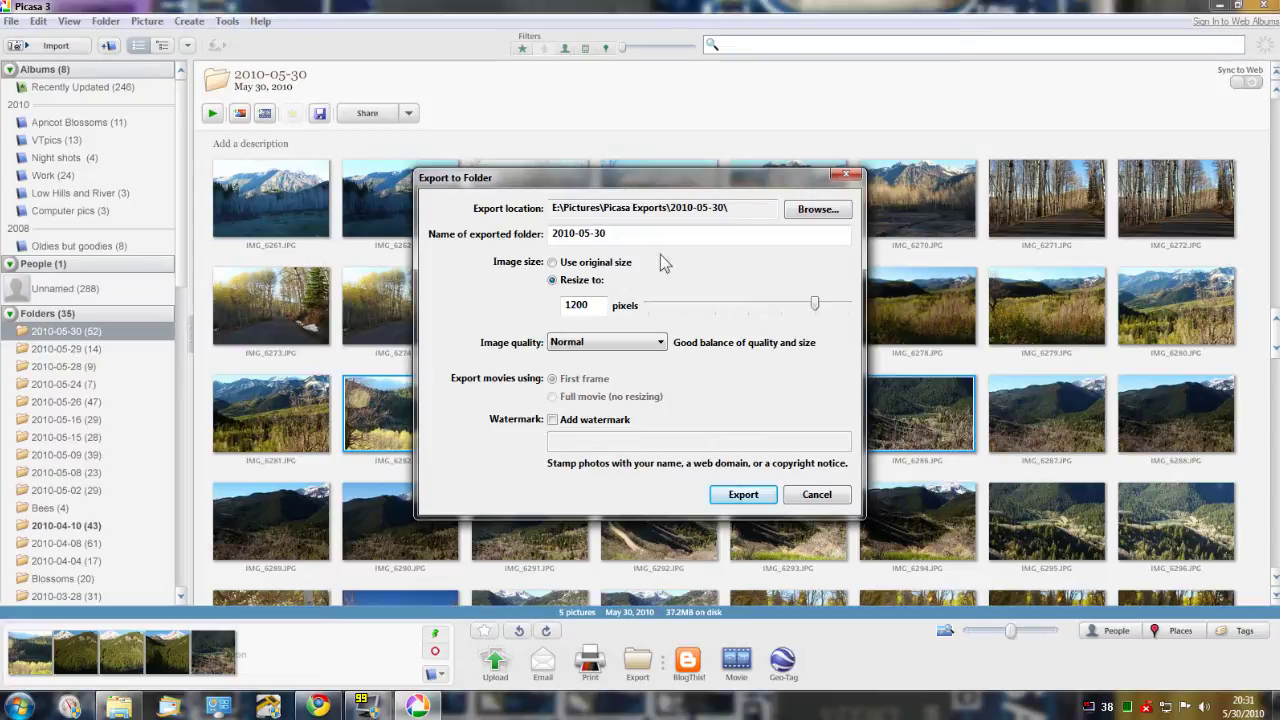
{"action": "left_click", "coordinate": [816, 497]}
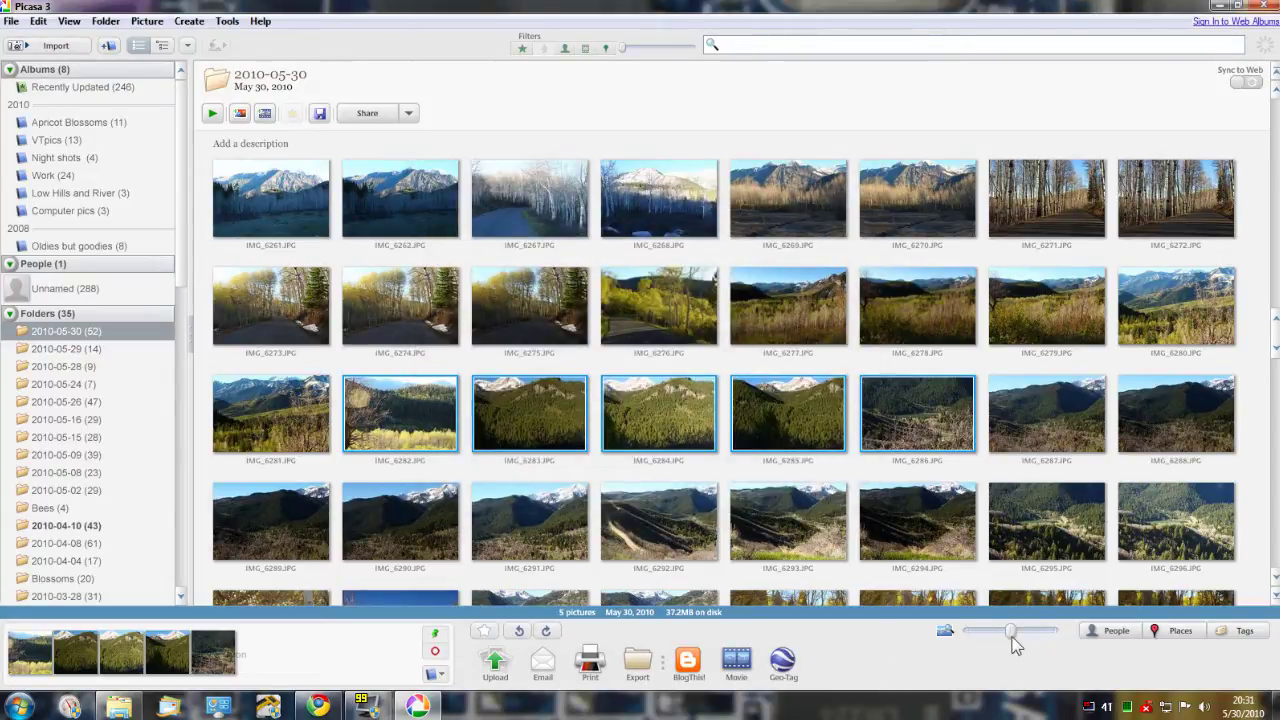
Shrink the library thumbnails with the size slider to show more albums.
{"action": "mouse_move", "coordinate": [1012, 645]}
{"action": "left_mouse_down"}
{"action": "mouse_move", "coordinate": [975, 643]}
{"action": "mouse_move", "coordinate": [1052, 645]}
{"action": "mouse_move", "coordinate": [1013, 640]}
{"action": "left_mouse_up"}
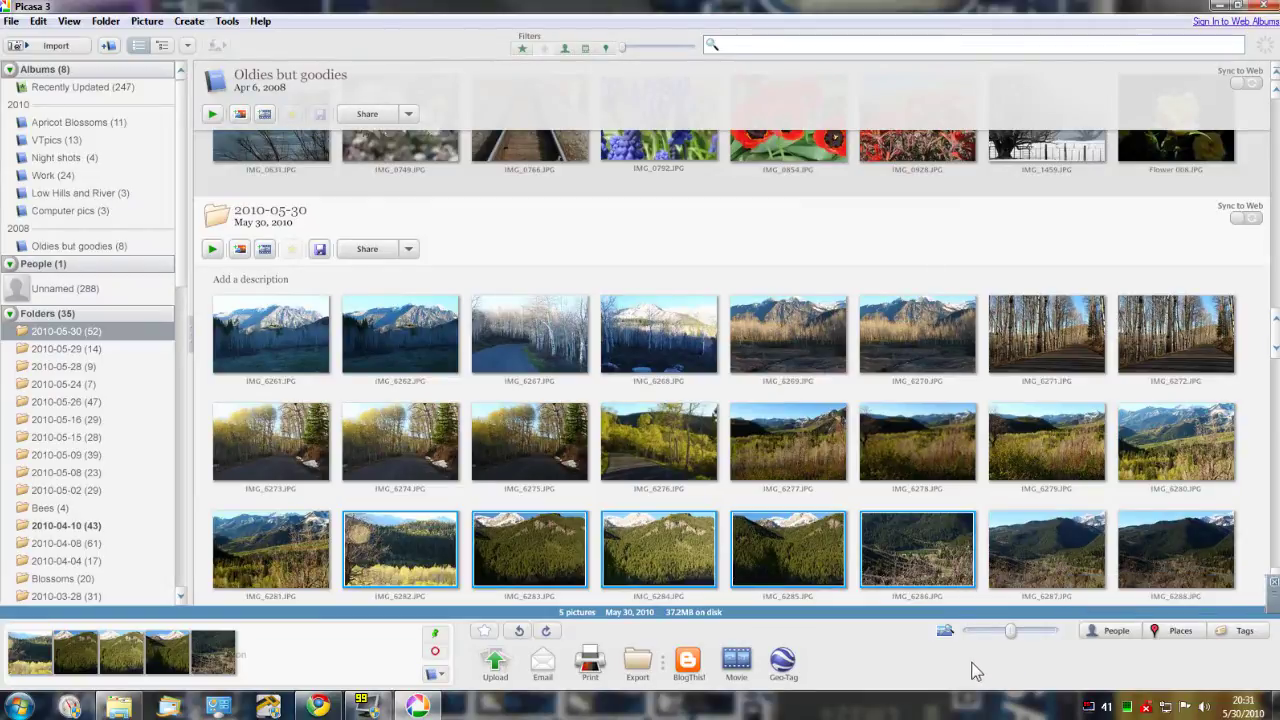